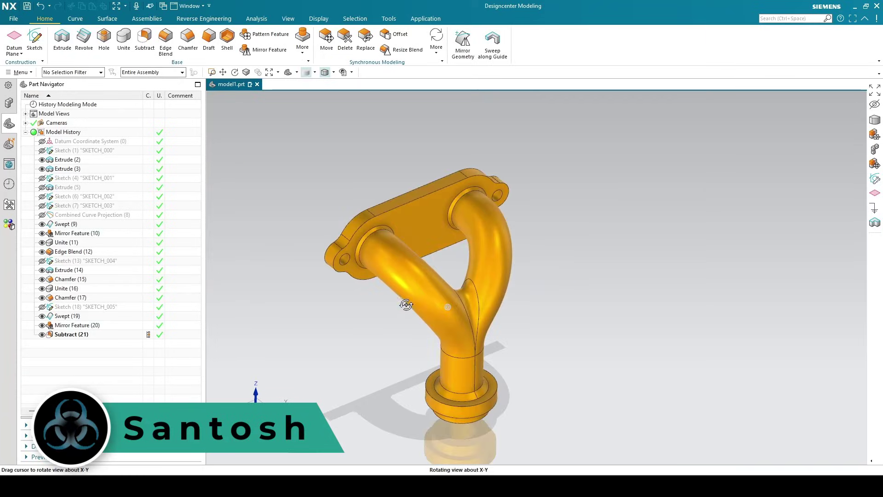
# Open the full Menu command list to reach the View section options
pyautogui.click(20, 72)
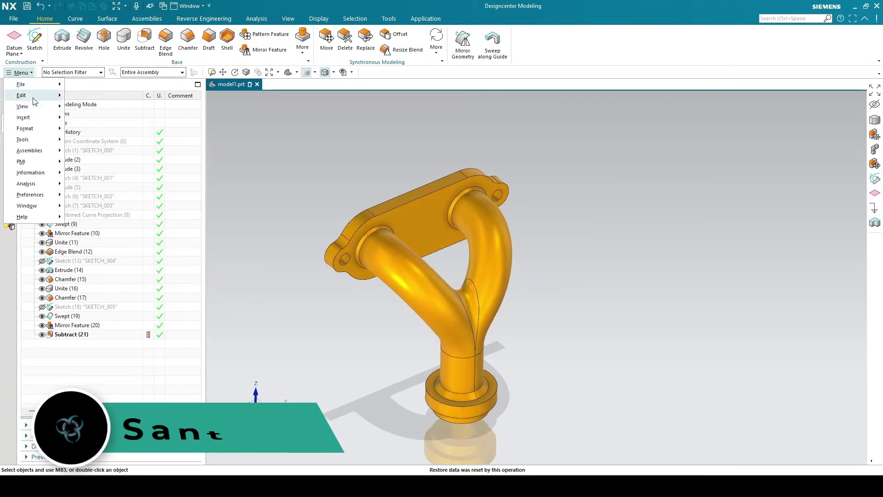
# Cut the manifold with a vertical Clip Section plane offset 10 mm
pyautogui.moveTo(35, 96)
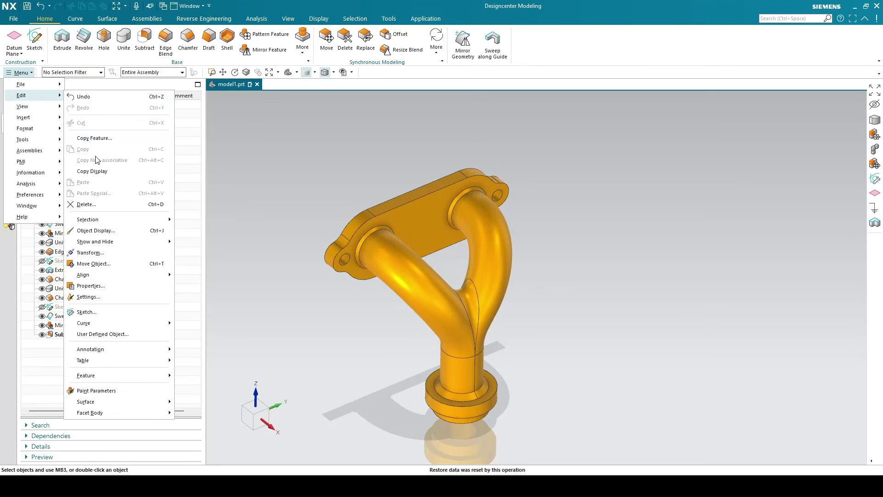
pyautogui.moveTo(44, 111)
pyautogui.moveTo(147, 131)
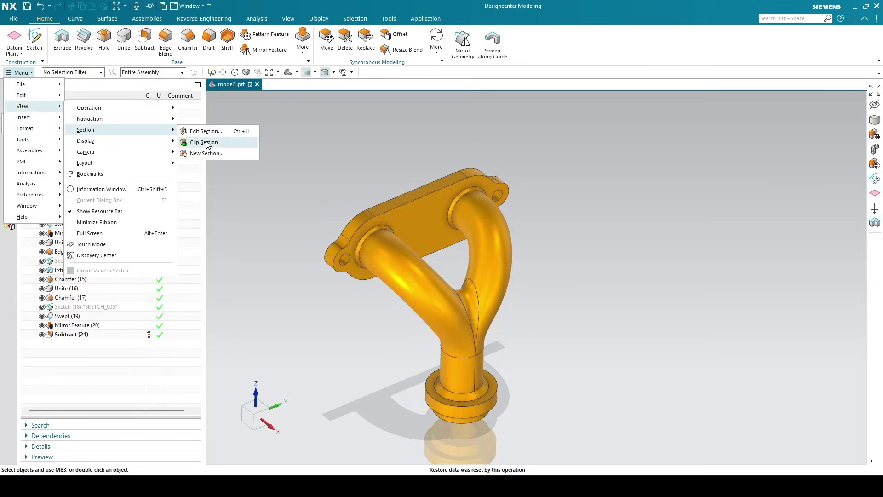
pyautogui.click(207, 143)
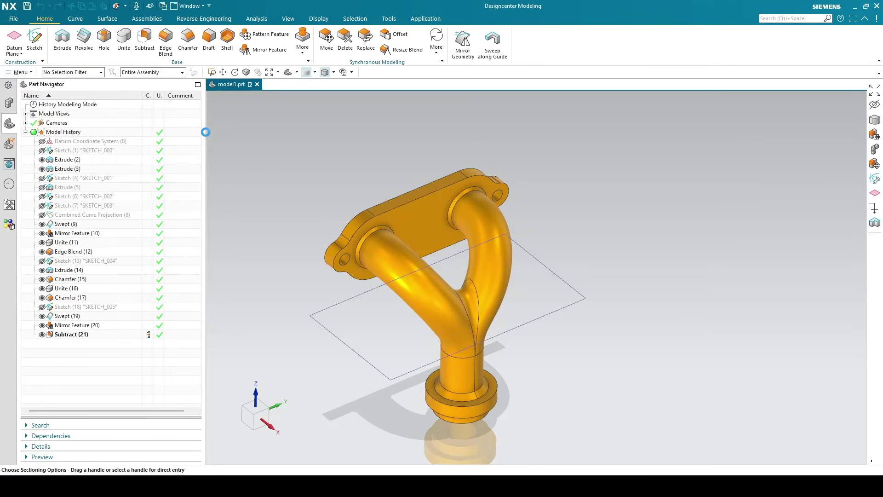
pyautogui.moveTo(449, 270); pyautogui.dragTo(463, 341)
pyautogui.click(236, 232)
pyautogui.moveTo(462, 341); pyautogui.dragTo(380, 266, button='middle')
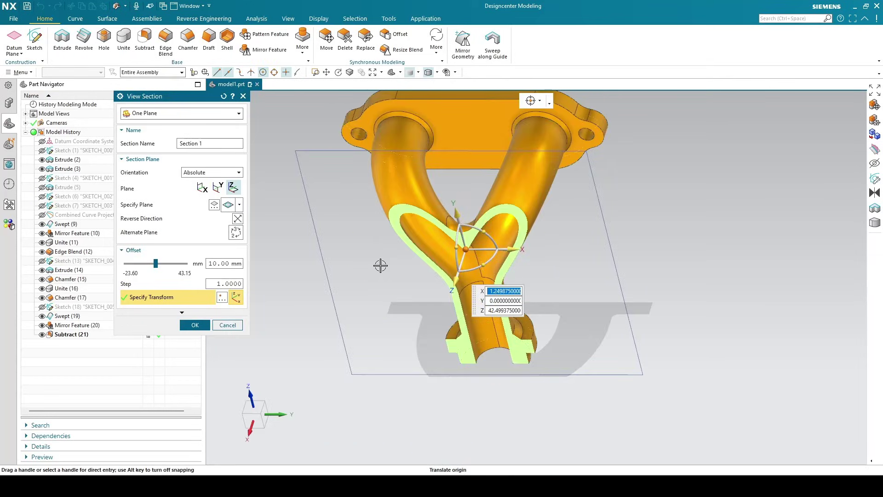
pyautogui.click(189, 326)
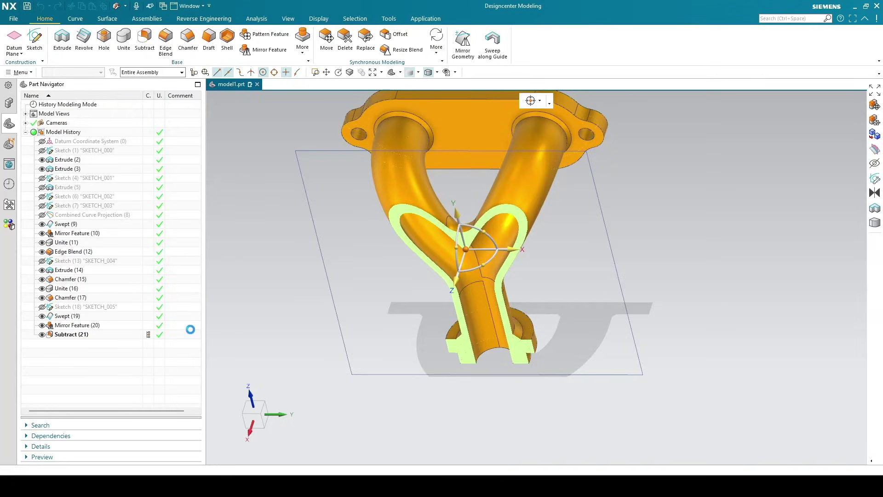
# Orbit and zoom the sectioned manifold to inspect its hollow walls
pyautogui.moveTo(361, 297); pyautogui.dragTo(403, 296, button='middle')
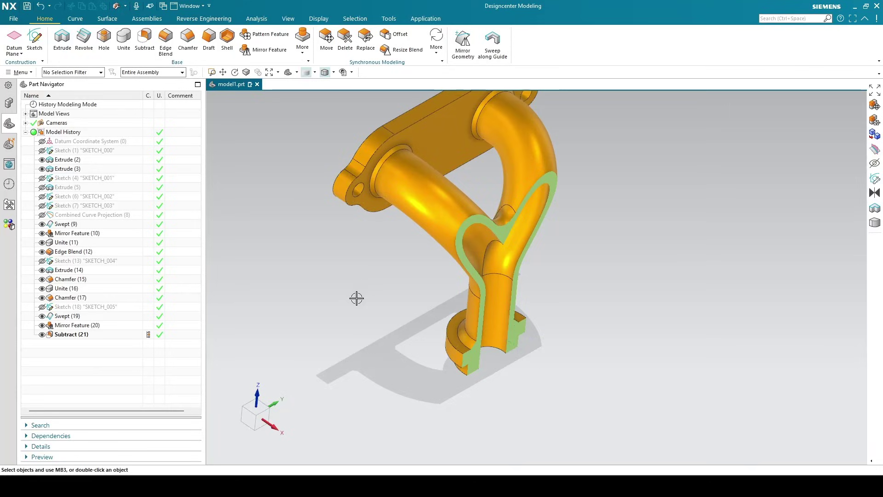
pyautogui.scroll(-2, 368, 295)
pyautogui.moveTo(402, 278)
pyautogui.mouseDown(button='middle')
pyautogui.moveTo(394, 270)
pyautogui.moveTo(402, 274)
pyautogui.mouseUp(button='middle')
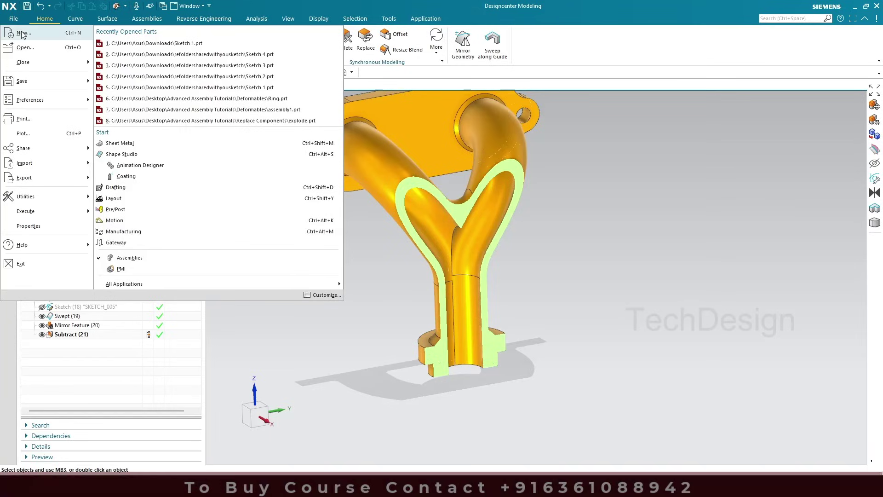
# Create a new Model-template part named model2.prt
pyautogui.click(338, 247)
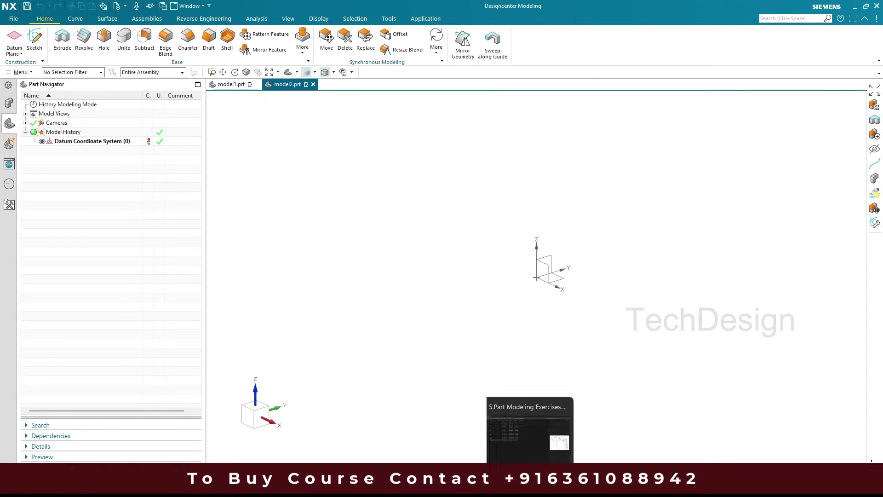
pyautogui.click(529, 487)
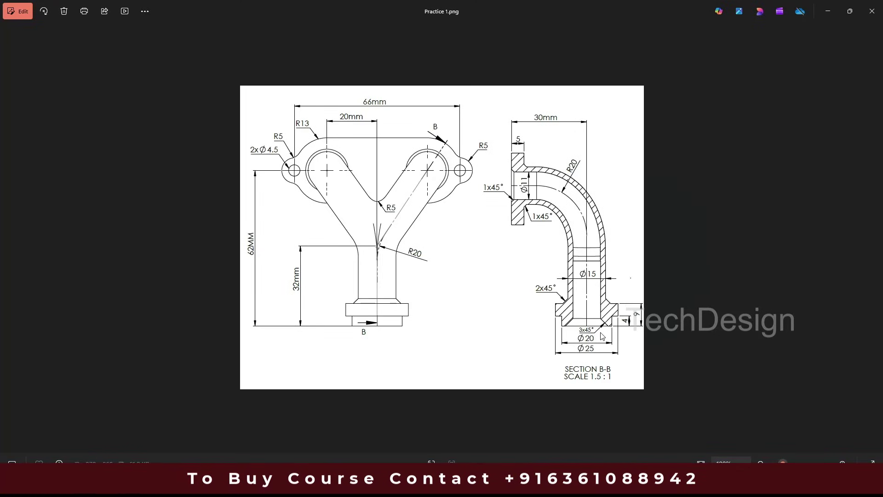
pyautogui.click(828, 11)
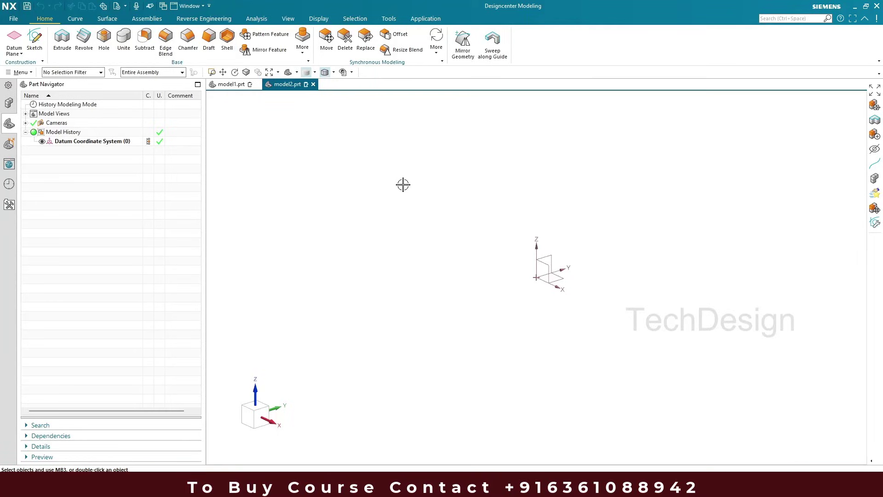
# On the XY plane, sketch four concentric circles centred on the origin
pyautogui.click(35, 37)
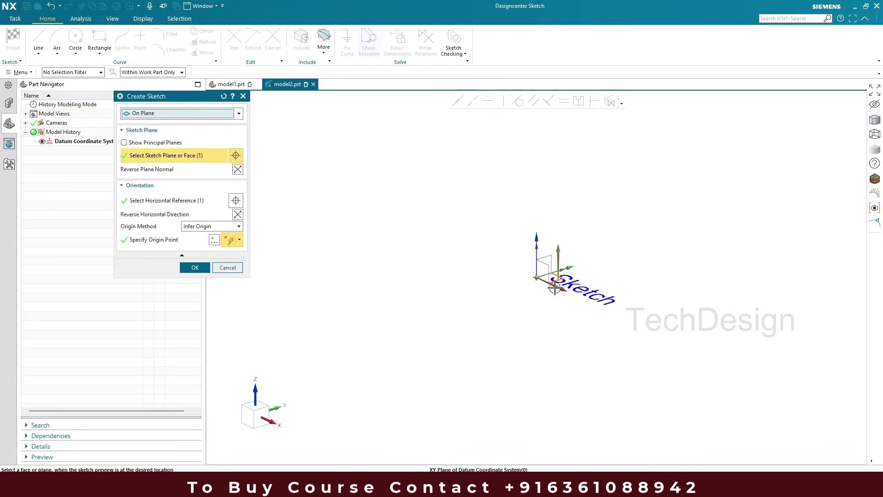
pyautogui.middleClick(517, 314)
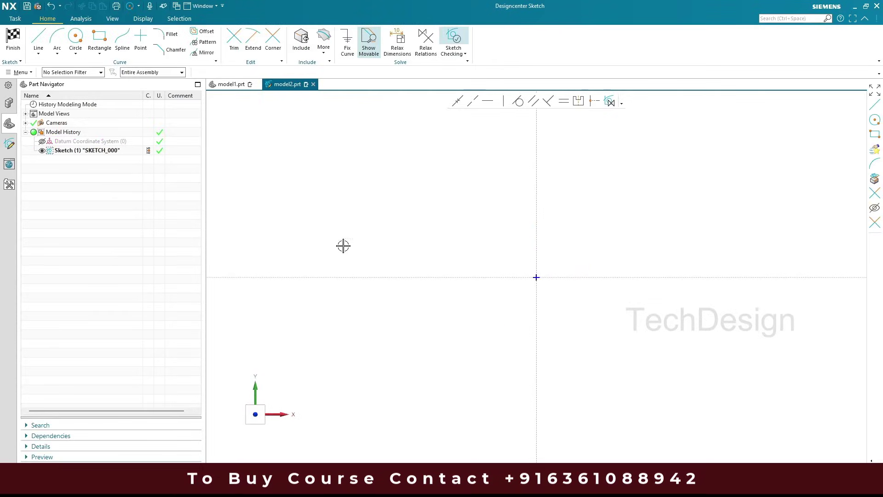
pyautogui.click(76, 38)
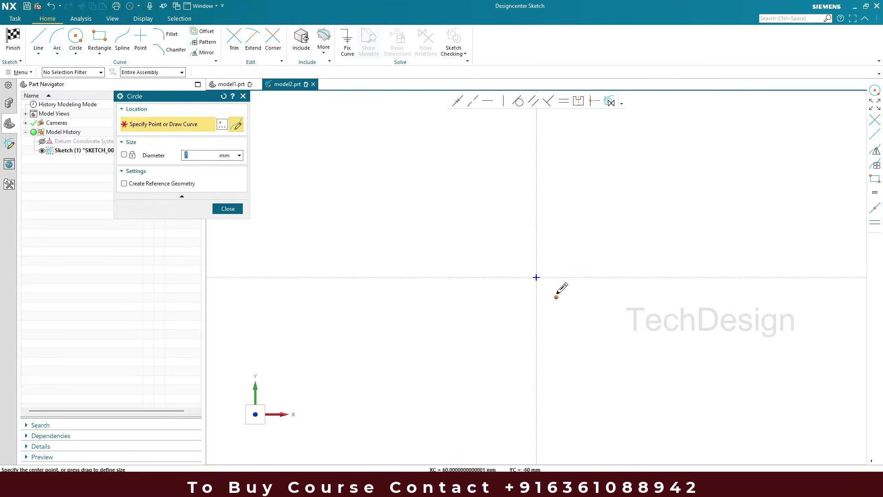
pyautogui.click(537, 277)
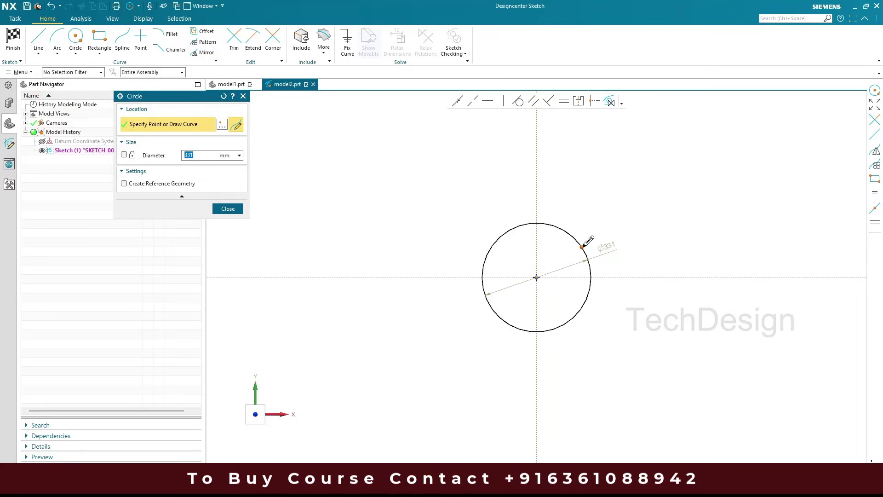
pyautogui.click(584, 245)
pyautogui.click(536, 277)
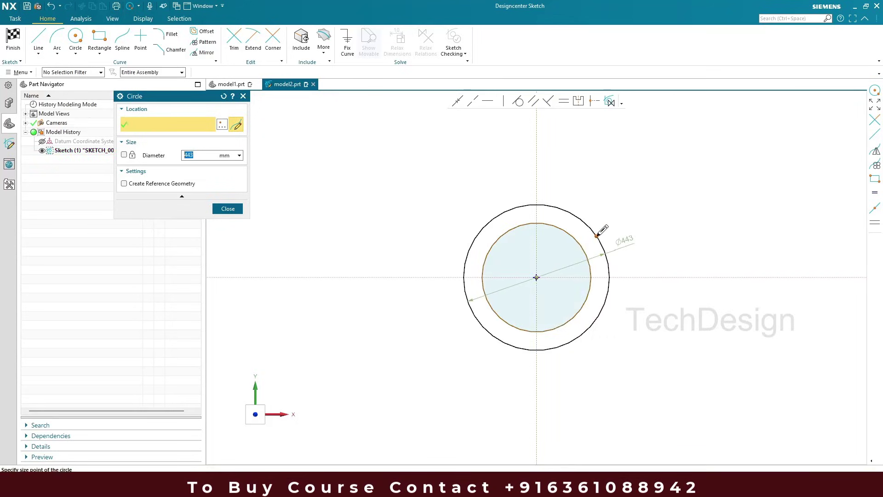
pyautogui.click(598, 236)
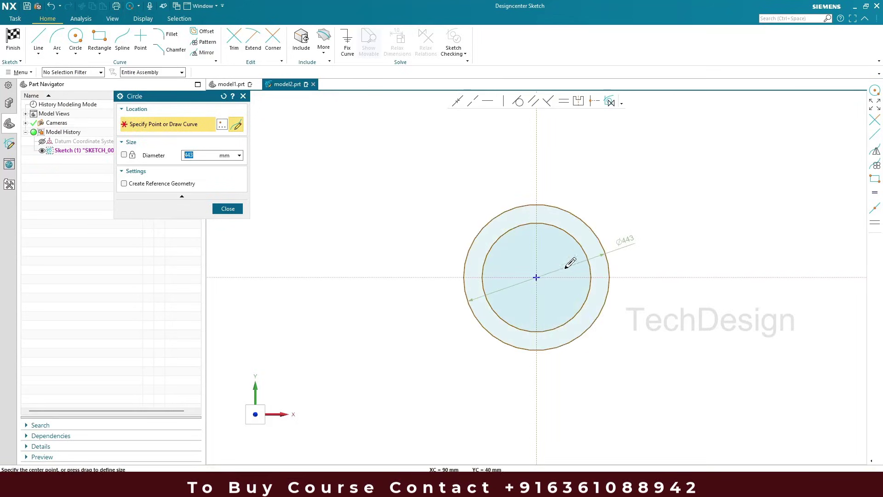
pyautogui.click(537, 277)
pyautogui.click(639, 206)
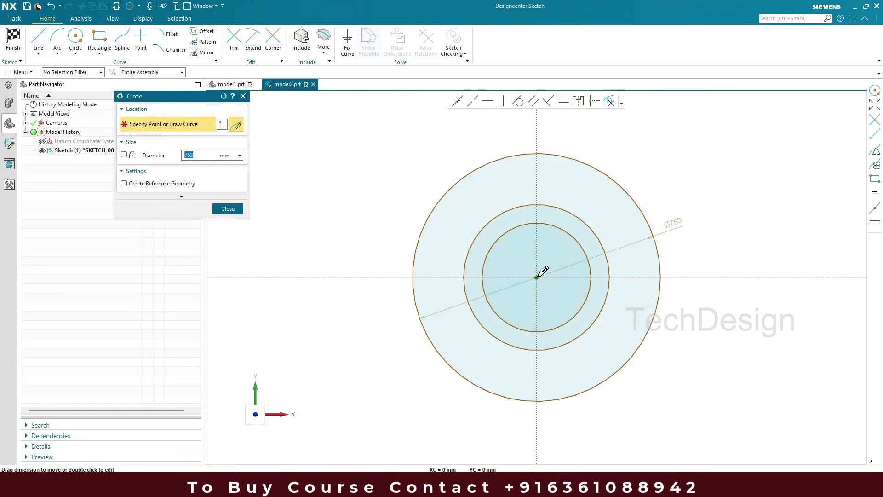
pyautogui.click(621, 248)
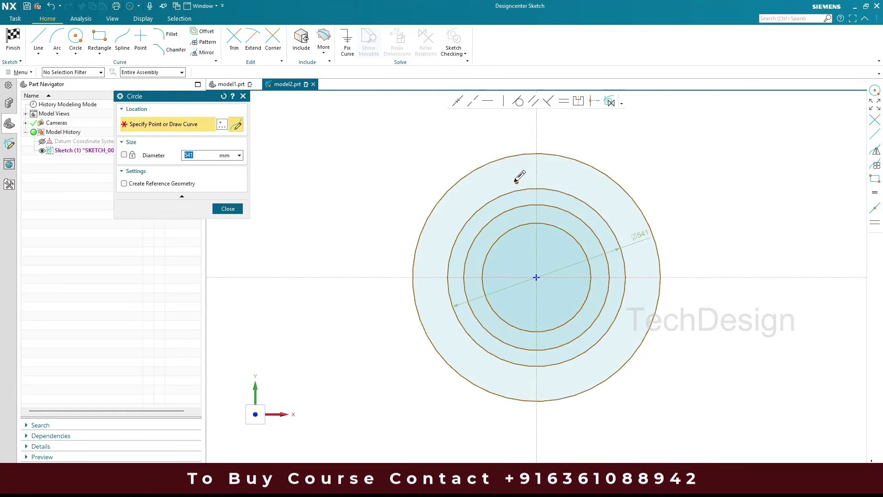
pyautogui.middleClick(509, 178)
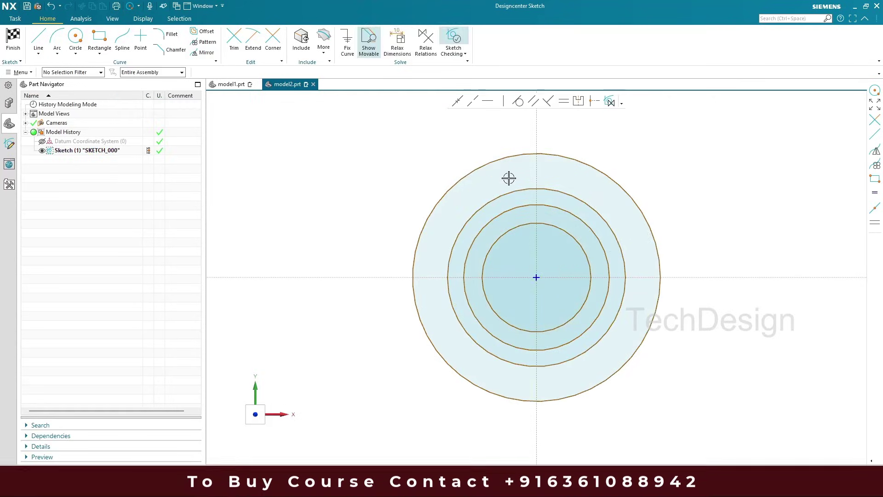
# Set the outer circle's diameter to 20, scaling the whole sketch
pyautogui.click(608, 169)
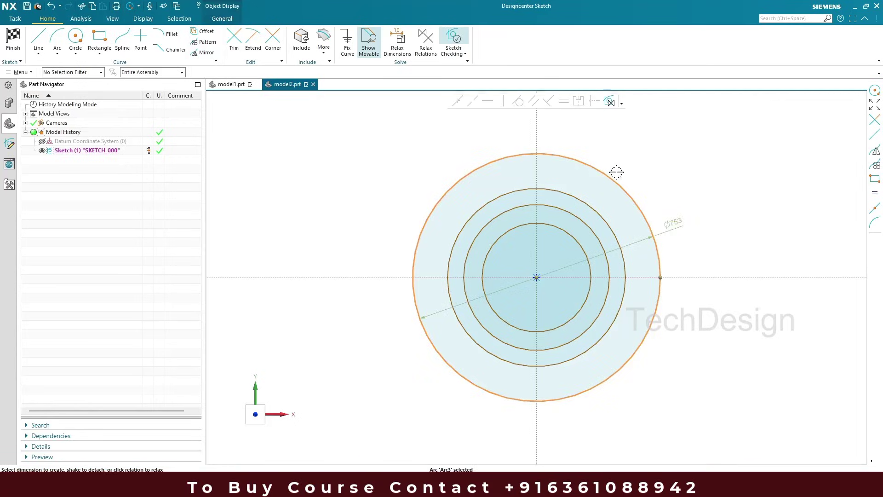
pyautogui.doubleClick(673, 223)
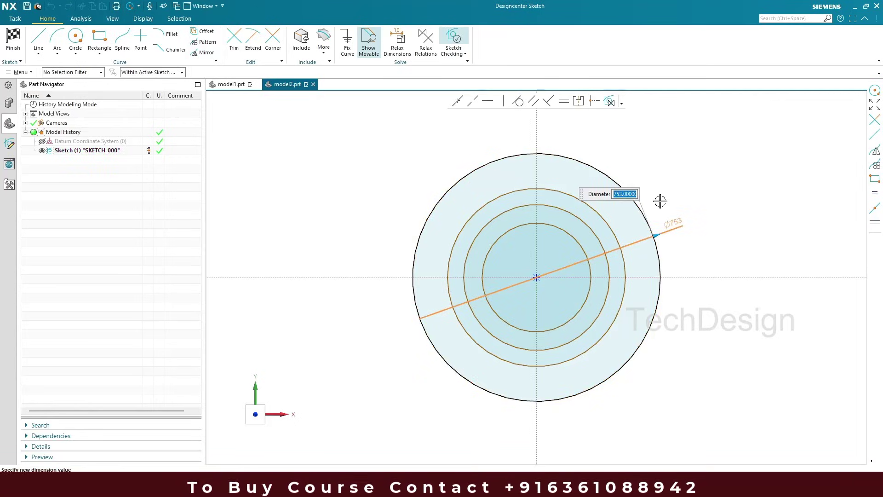
pyautogui.press('Return')
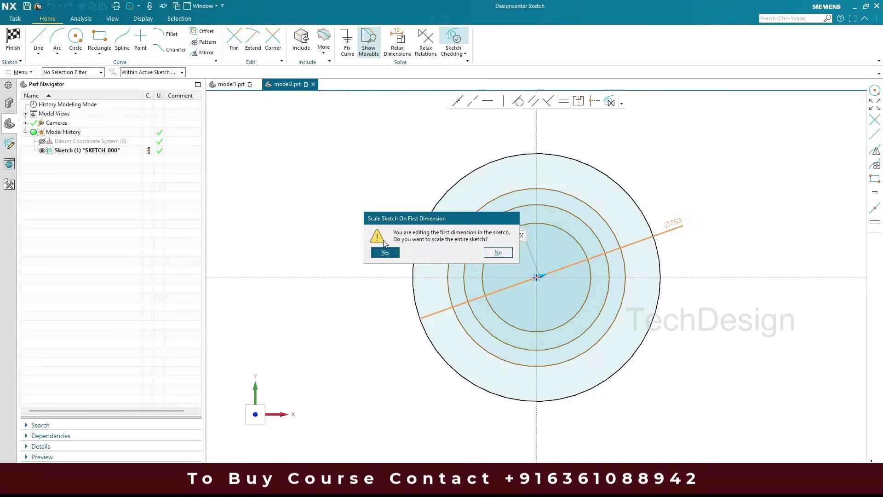
pyautogui.click(376, 256)
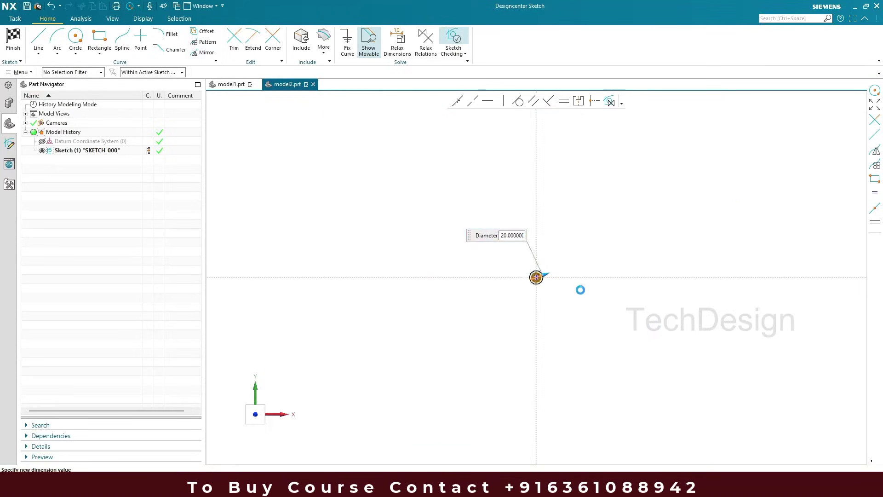
# Change the second-largest circle's diameter to 25
pyautogui.scroll(-3, 499, 213)
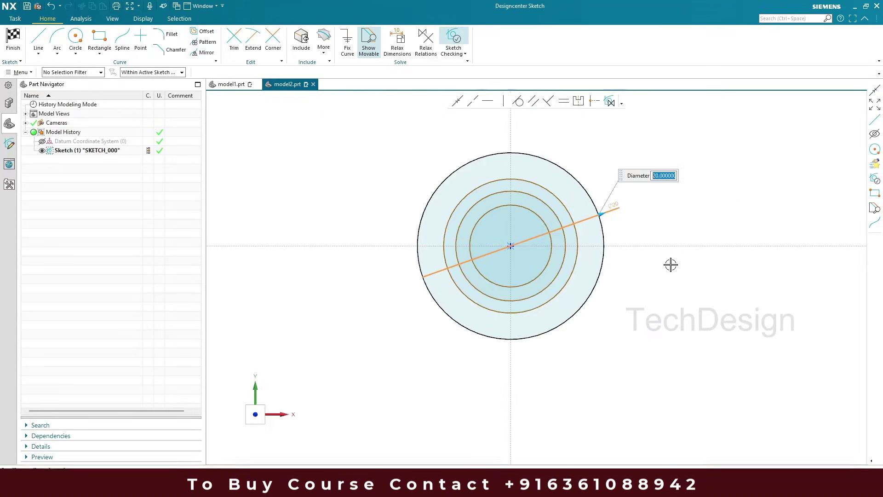
pyautogui.click(567, 211)
pyautogui.doubleClick(582, 213)
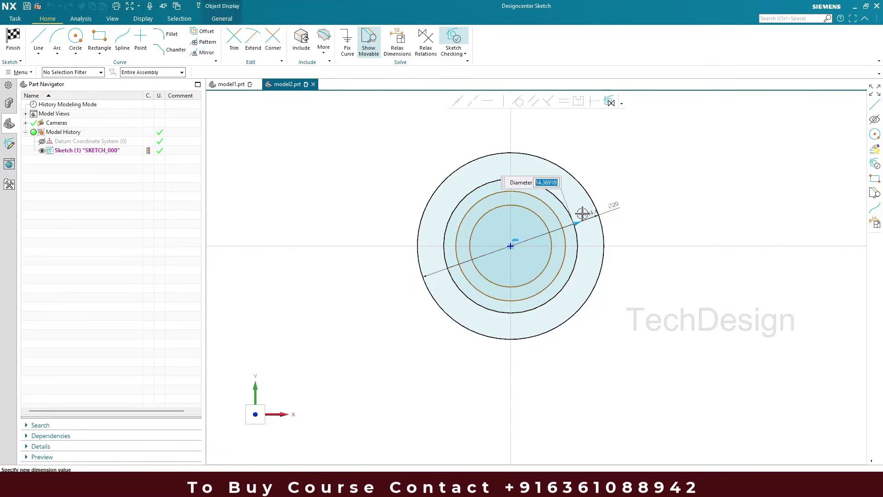
pyautogui.write('25')
pyautogui.press('Return')
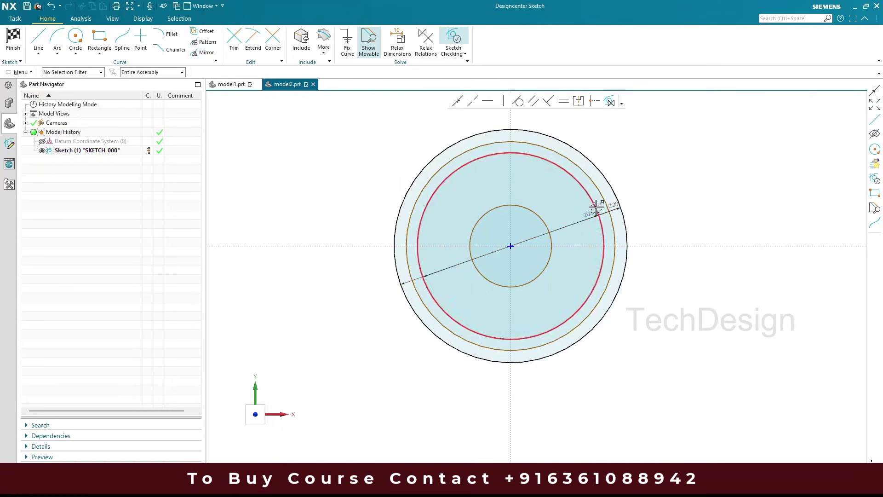
# Add a Ø15 diameter dimension to the next circle
pyautogui.scroll(4, 596, 207)
pyautogui.click(618, 187)
pyautogui.click(662, 173)
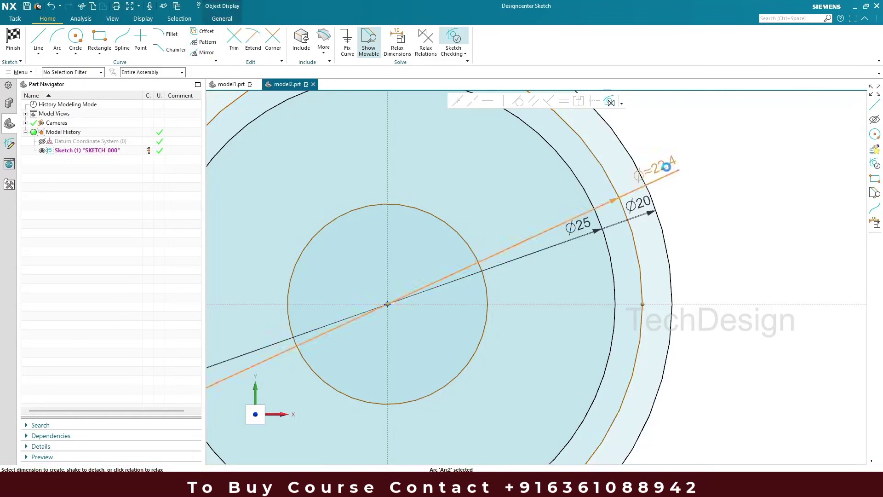
pyautogui.write('15')
pyautogui.press('Return')
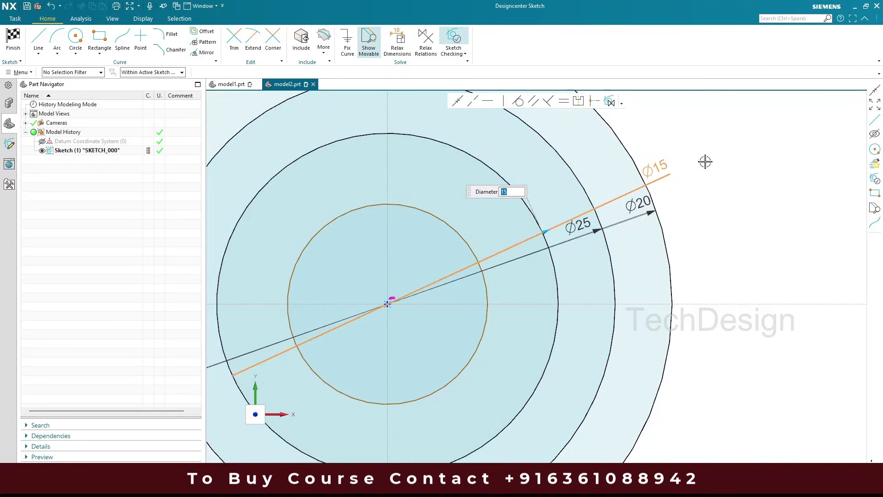
# Set the innermost circle's diameter to 11
pyautogui.scroll(-4, 680, 189)
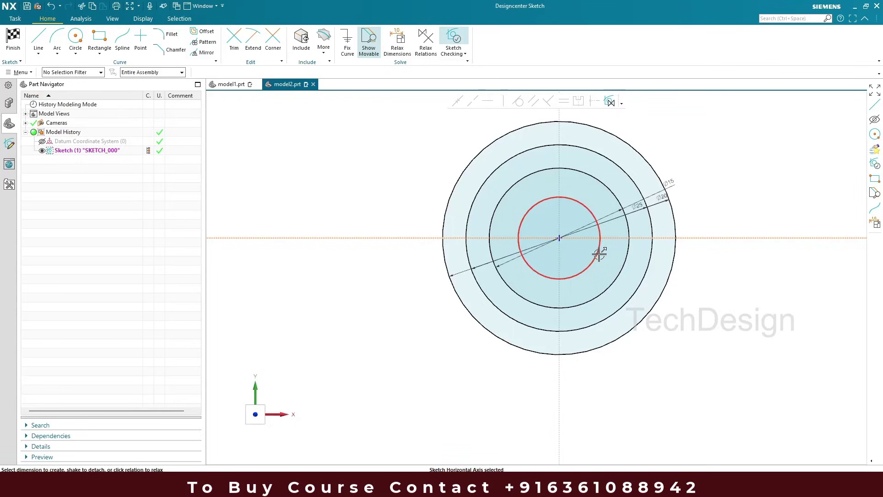
pyautogui.click(597, 252)
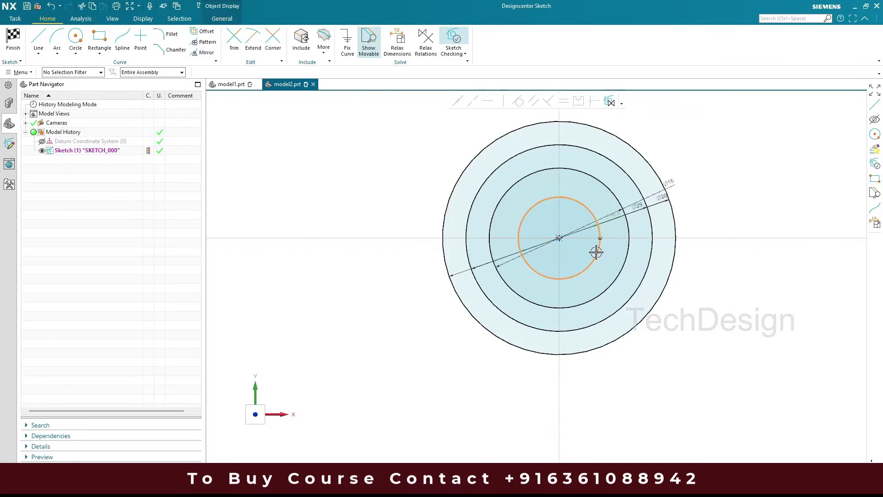
pyautogui.scroll(6, 615, 216)
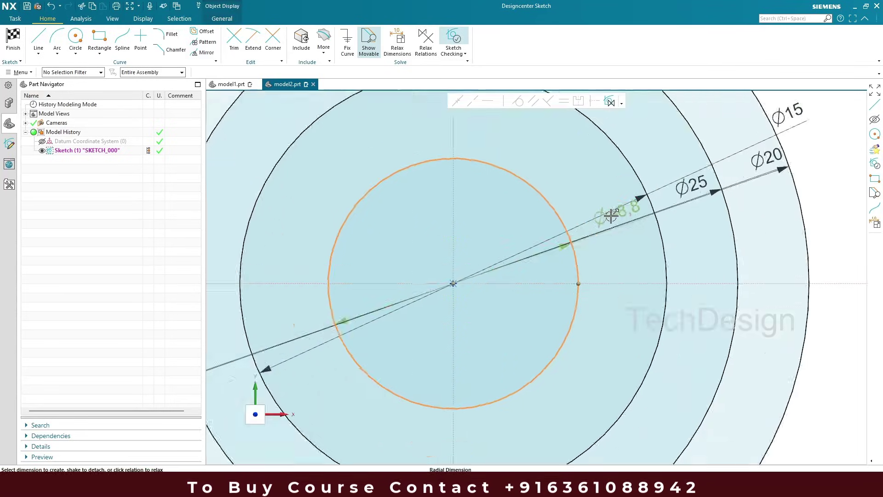
pyautogui.doubleClick(619, 213)
pyautogui.scroll(-5, 617, 211)
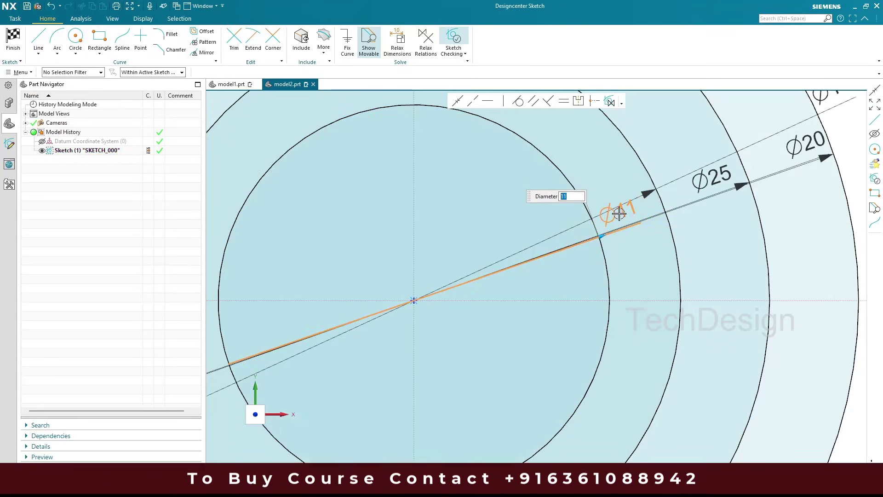
pyautogui.press('Return')
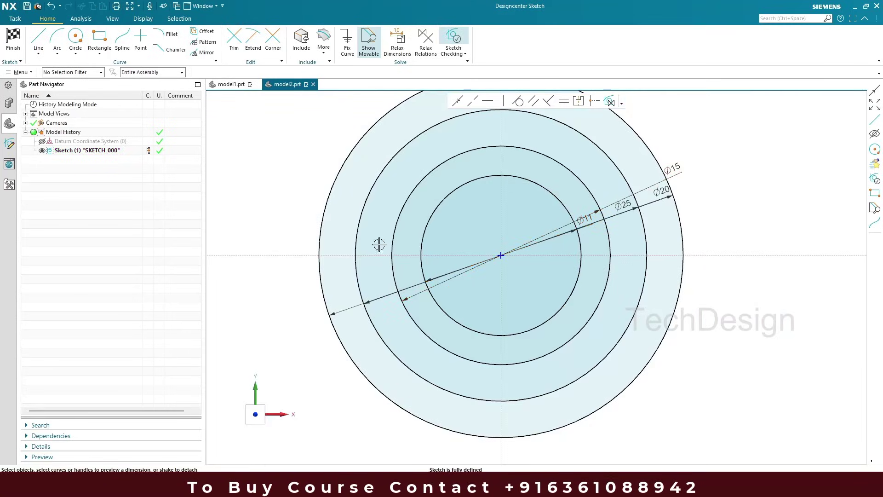
# Finish the sketch and fit and orbit the view of the four circles
pyautogui.hotkey('ctrl', 'q')
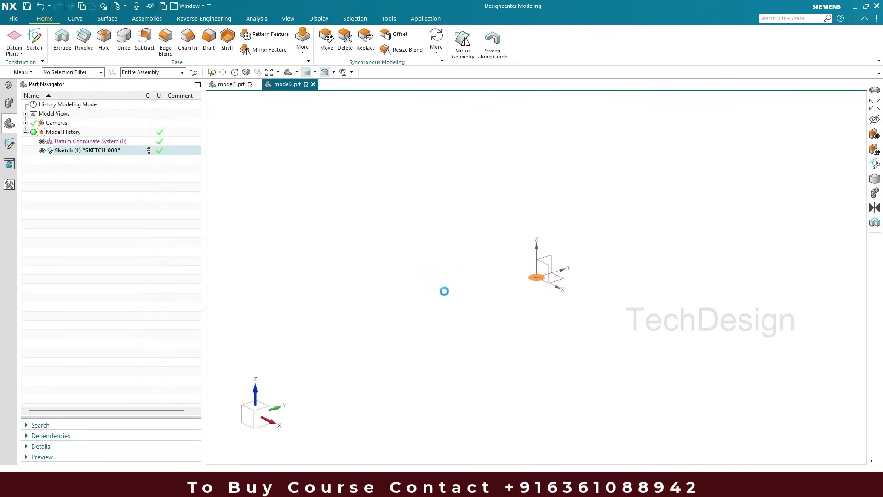
pyautogui.hotkey('ctrl', 'f')
pyautogui.scroll(-4, 419, 256)
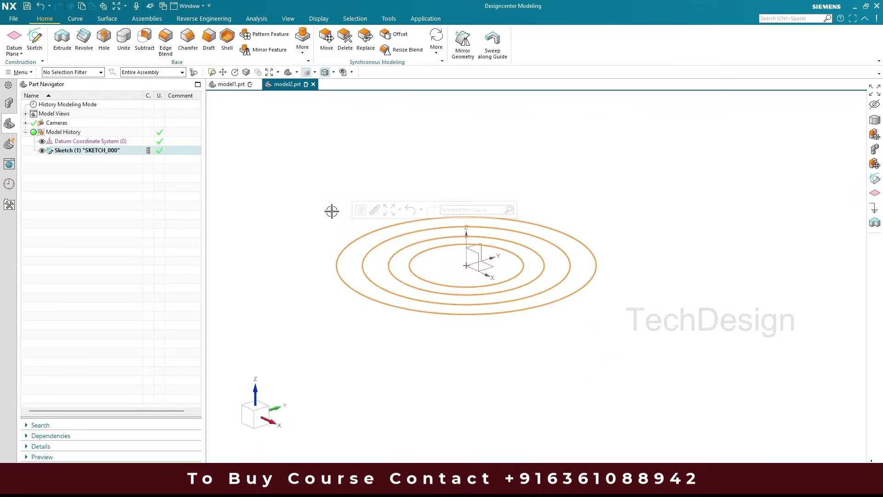
pyautogui.press('Escape')
pyautogui.moveTo(345, 257); pyautogui.dragTo(346, 272, button='middle')
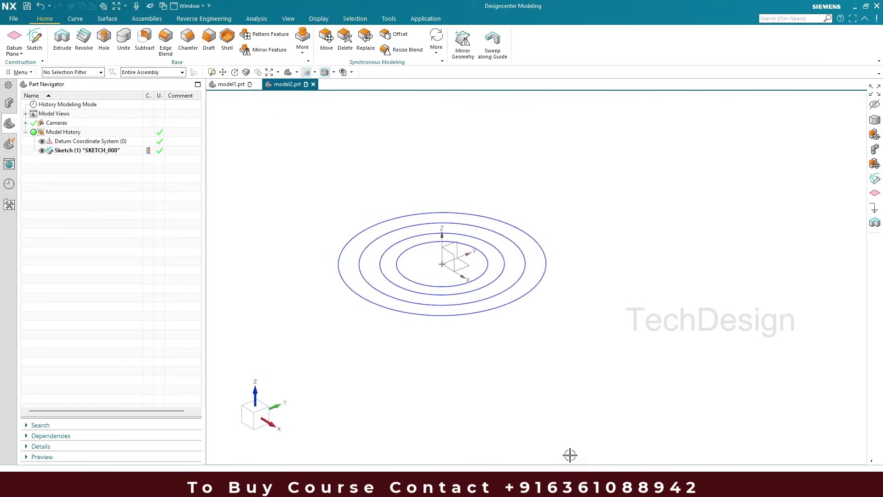
pyautogui.moveTo(564, 488)
pyautogui.click(564, 440)
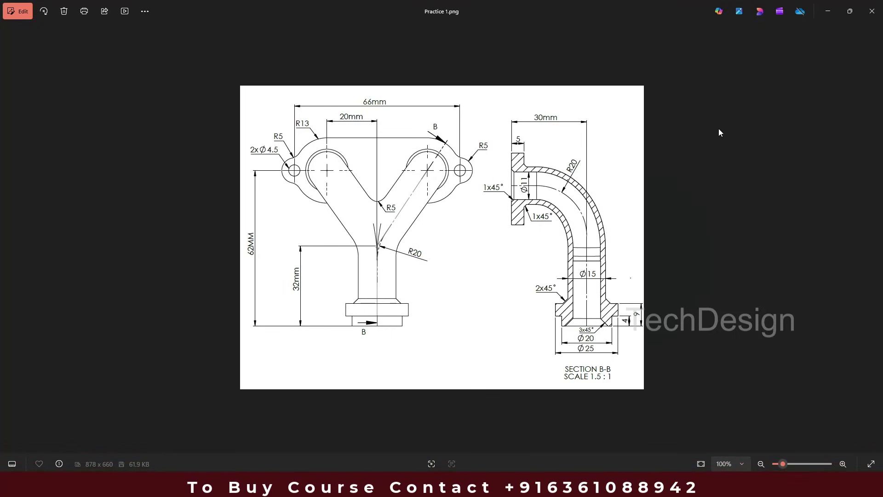
pyautogui.click(831, 21)
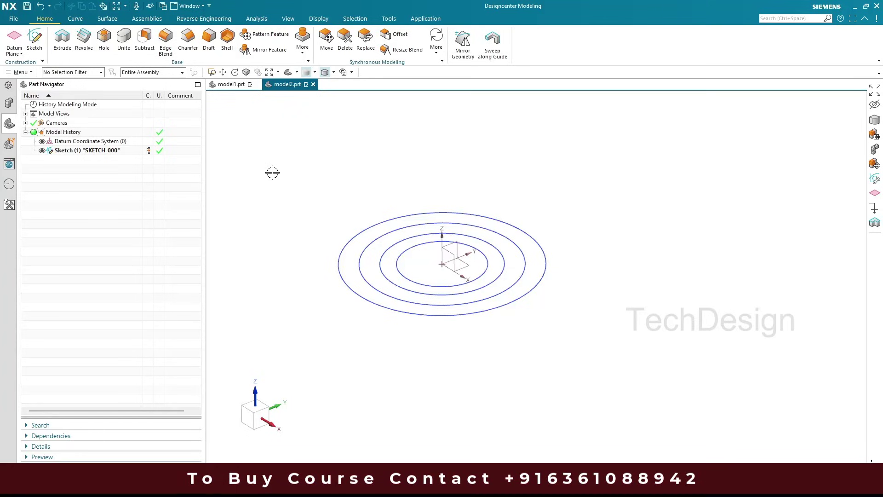
# Extrude the Ø20 circle into a 4 mm solid disc
pyautogui.click(62, 36)
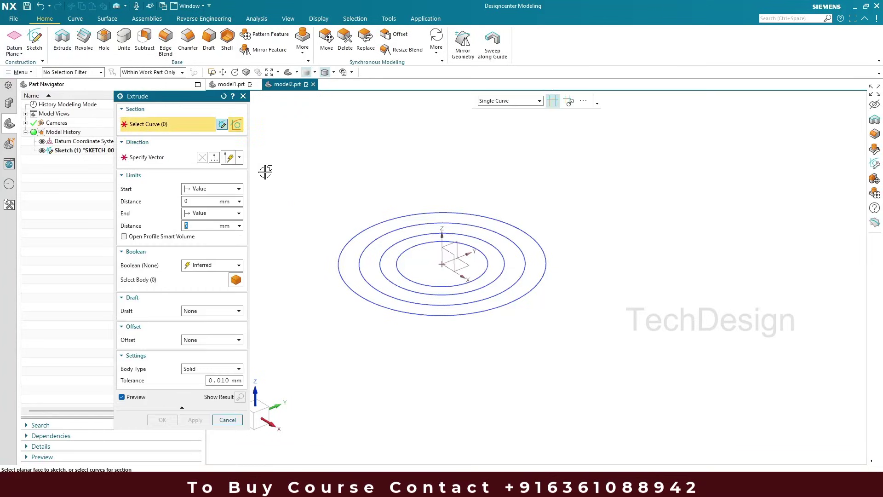
pyautogui.click(360, 251)
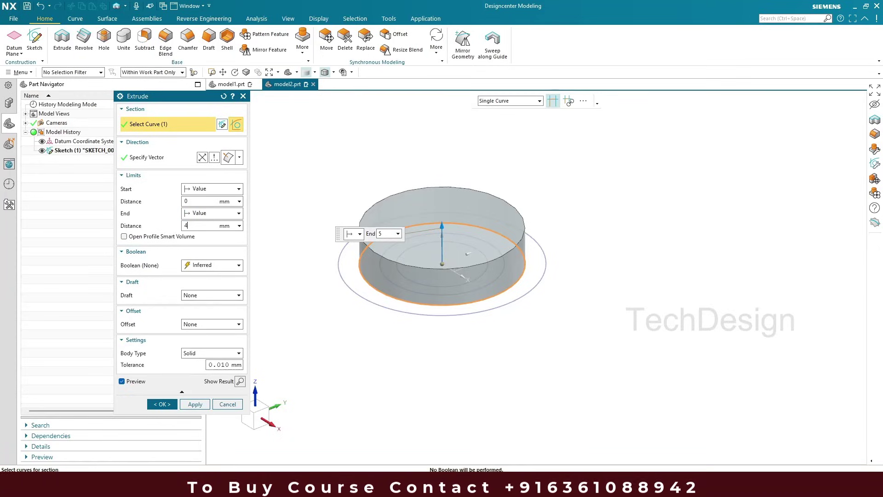
pyautogui.click(195, 404)
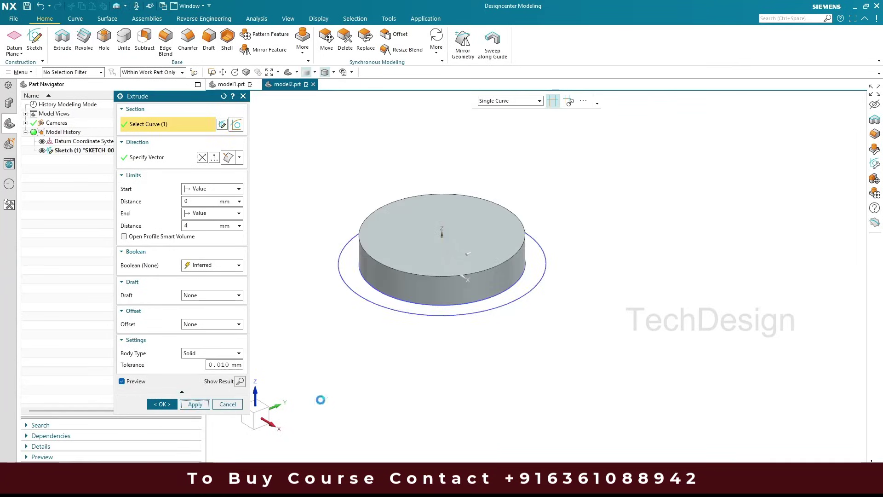
# Select the outer circle for the next extrusion and check the reference drawing
pyautogui.click(380, 308)
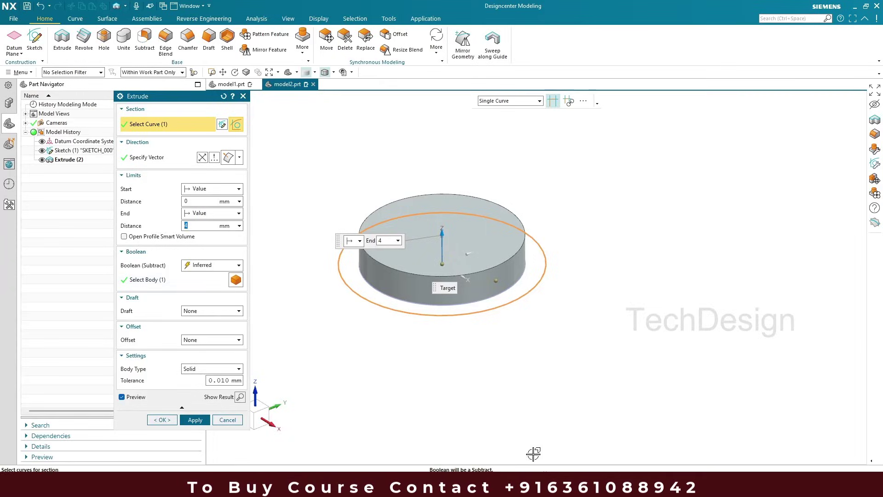
pyautogui.moveTo(544, 489)
pyautogui.click(535, 407)
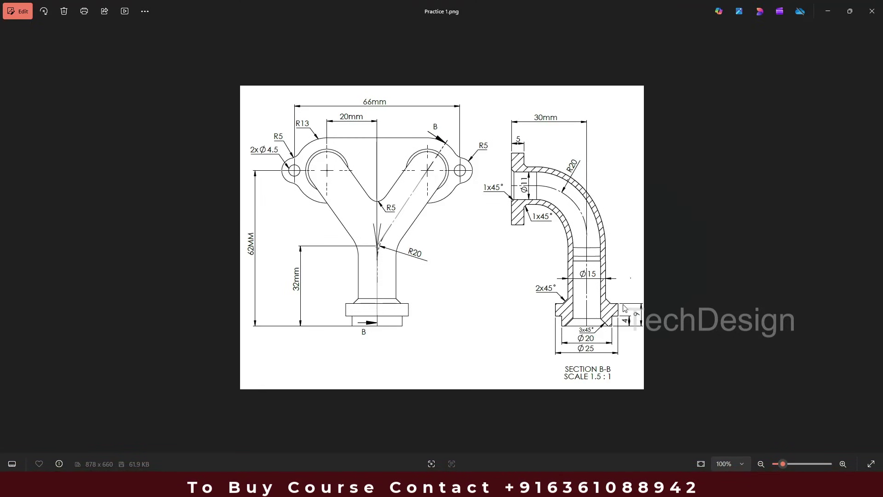
pyautogui.click(830, 19)
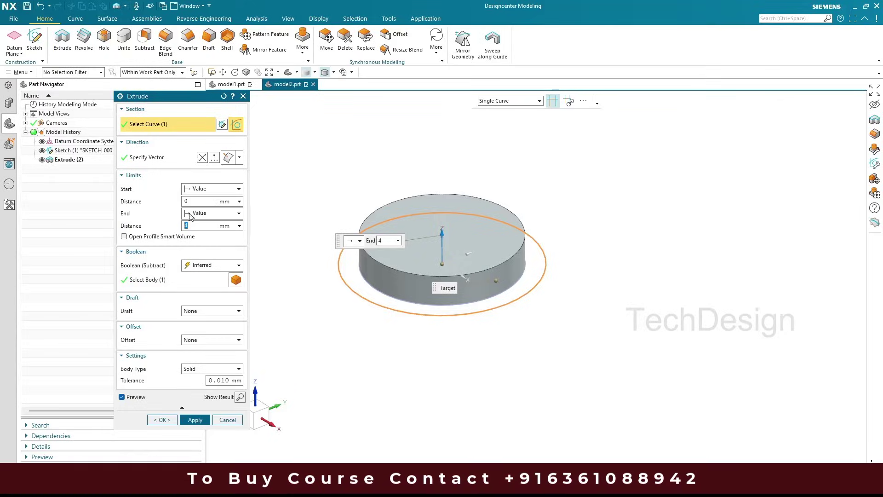
# Extrude the outer circle from 4 to 9 mm, united with the disc, then orbit the part
pyautogui.write('4')
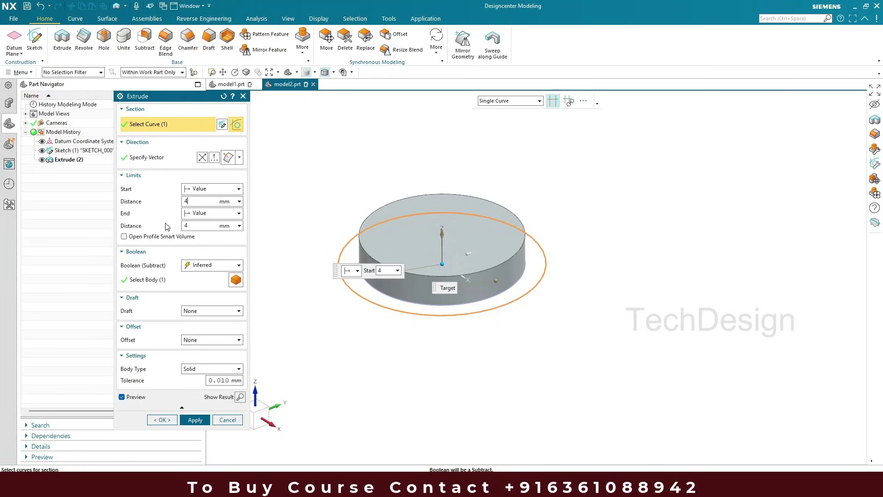
pyautogui.doubleClick(198, 225)
pyautogui.write('9')
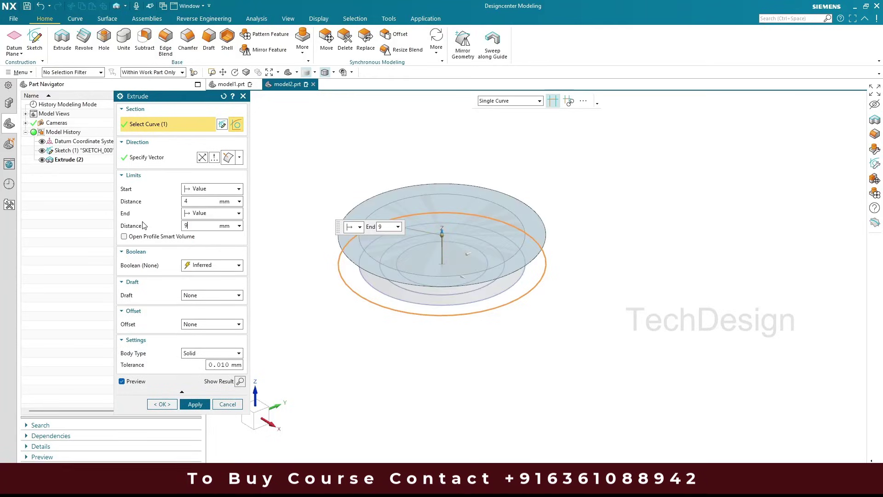
pyautogui.click(214, 265)
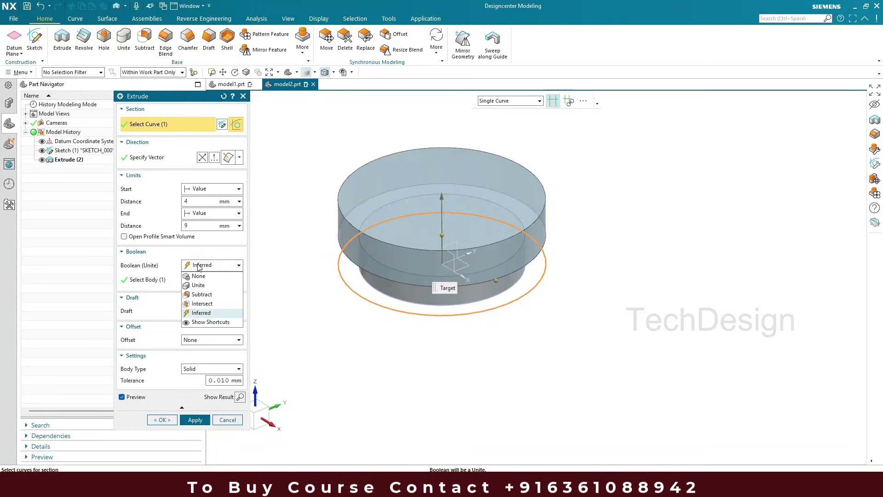
pyautogui.click(197, 285)
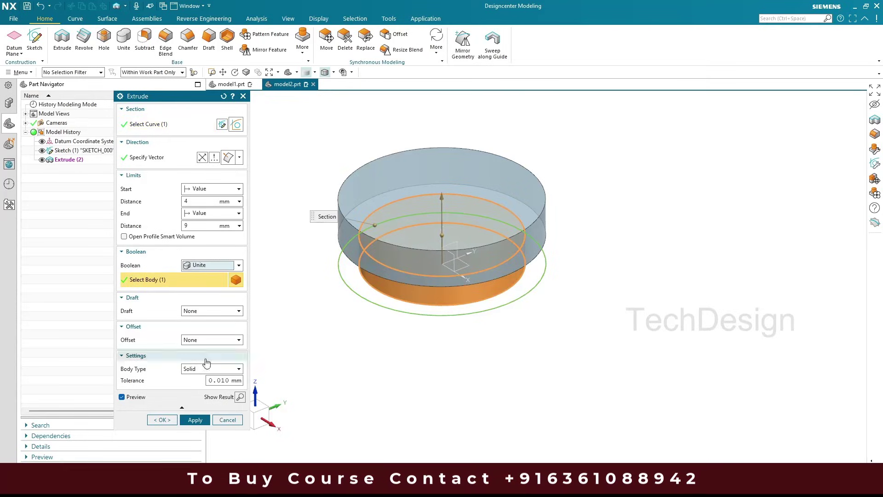
pyautogui.click(194, 420)
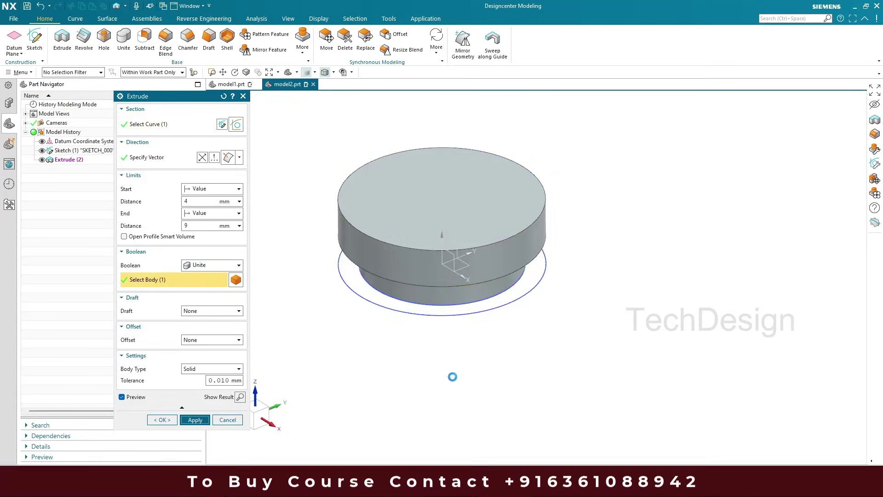
pyautogui.click(221, 420)
pyautogui.moveTo(458, 347)
pyautogui.mouseDown(button='middle')
pyautogui.moveTo(454, 299)
pyautogui.moveTo(465, 351)
pyautogui.mouseUp(button='middle')
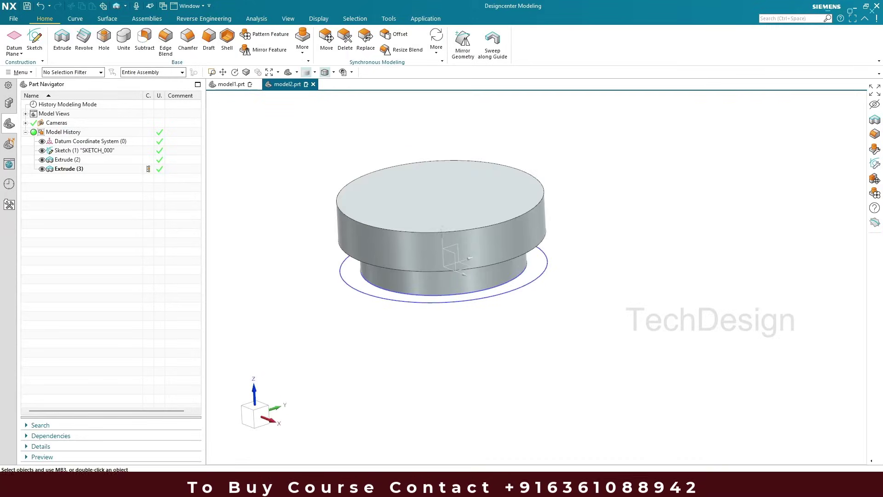
pyautogui.hotkey('alt', 'Tab')
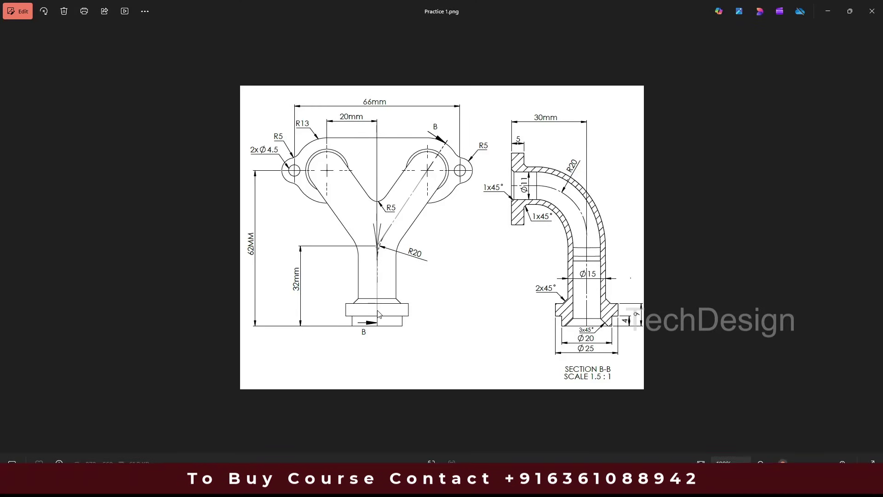